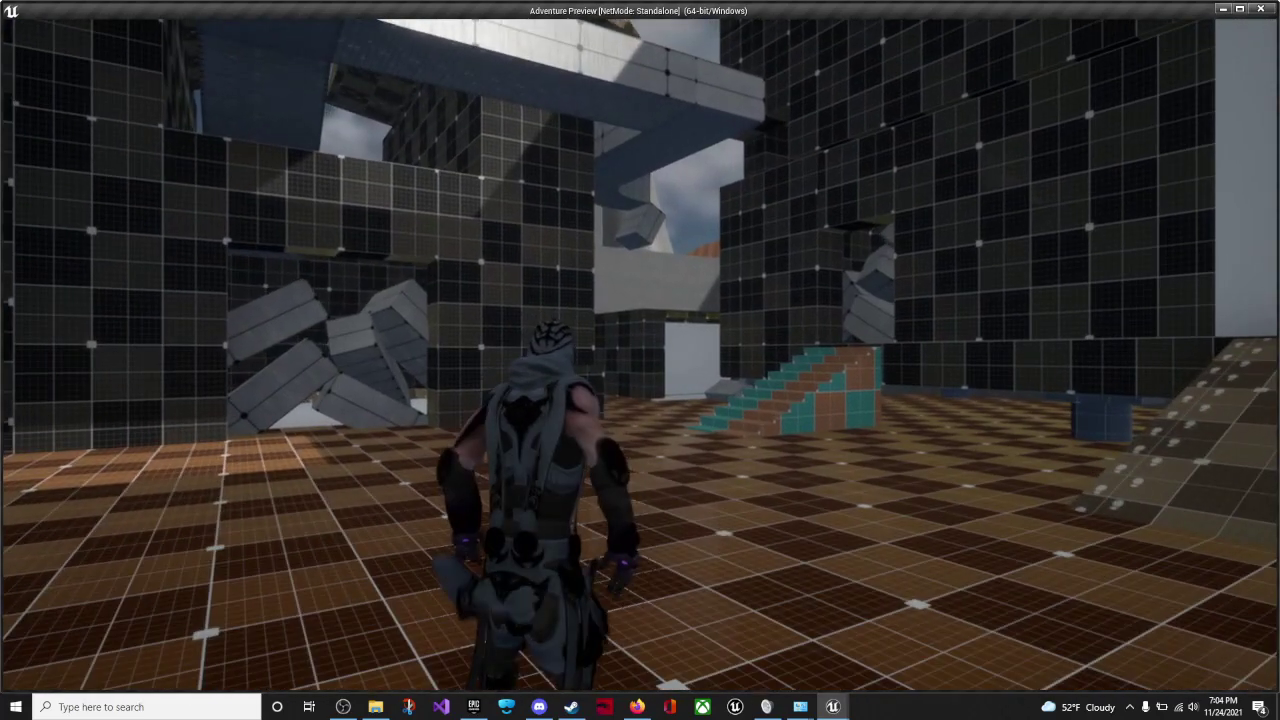
- Run across the checkered yard, jump onto the grey block pile, then face the garage door
{"action": "key", "text": "w"}
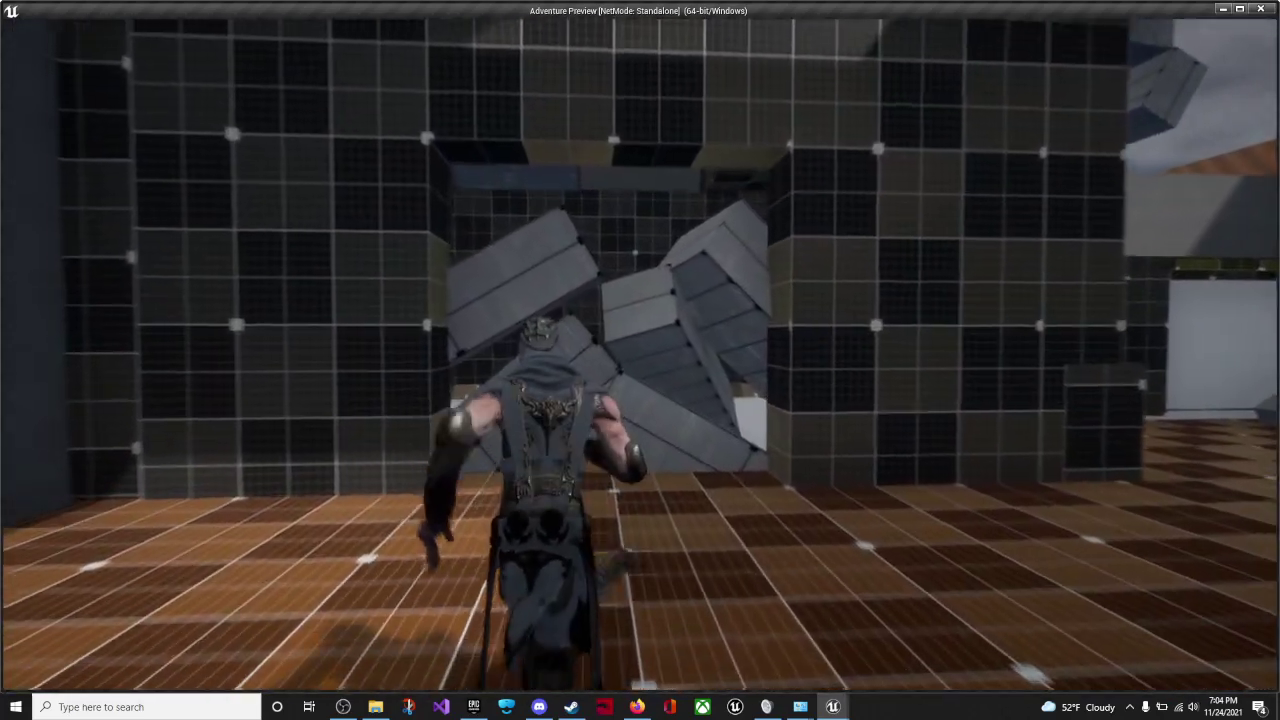
{"action": "key", "text": "space"}
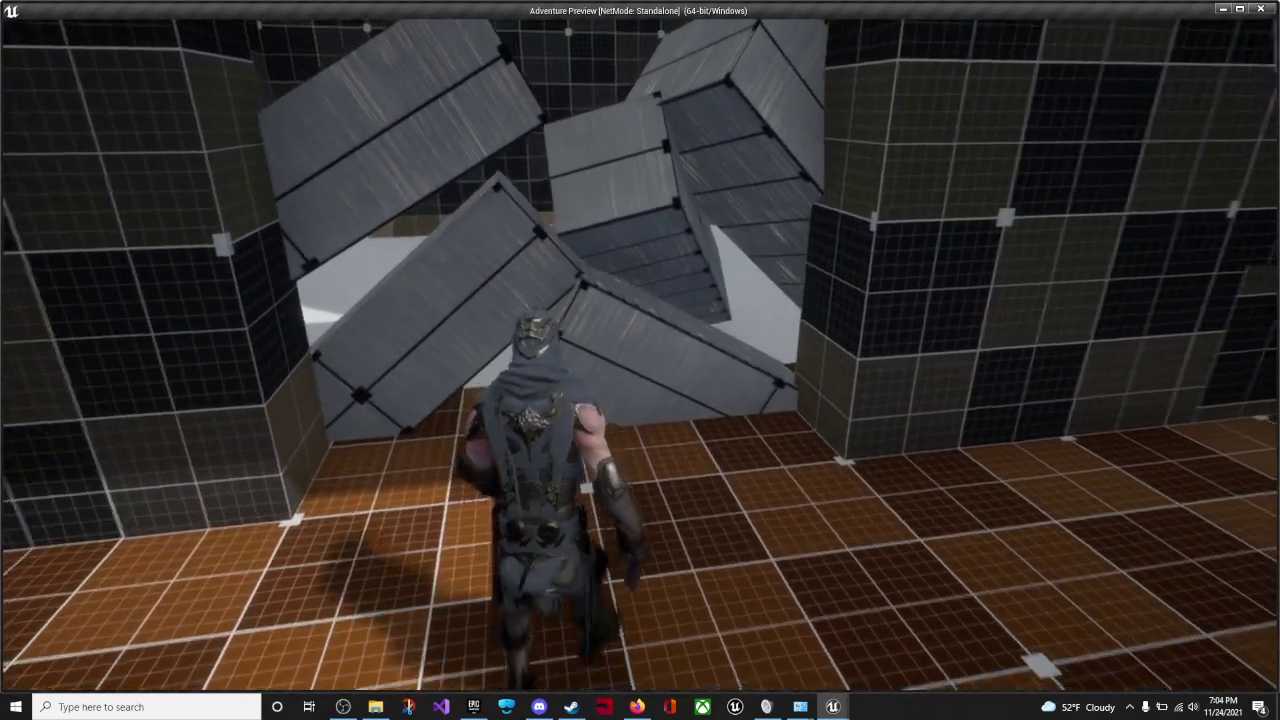
{"action": "key", "text": "w"}
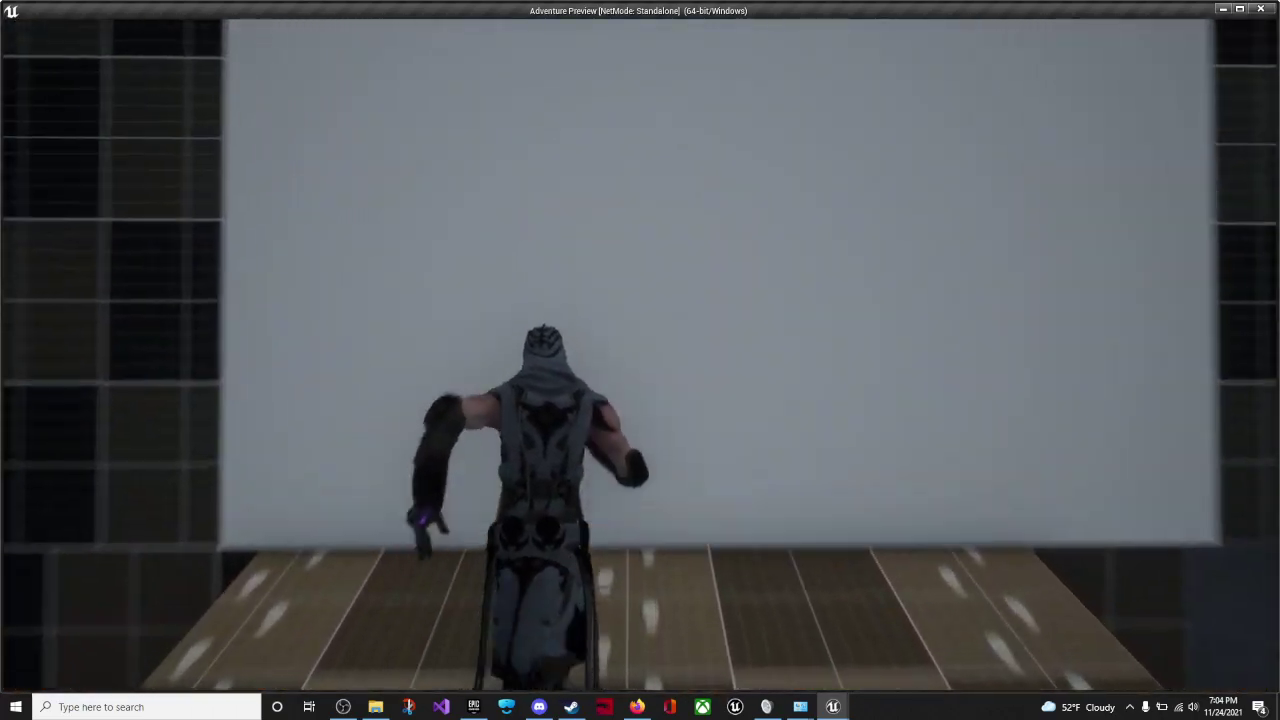
- Open the white garage door with E to reach the blue barrel room
{"action": "key", "text": "e"}
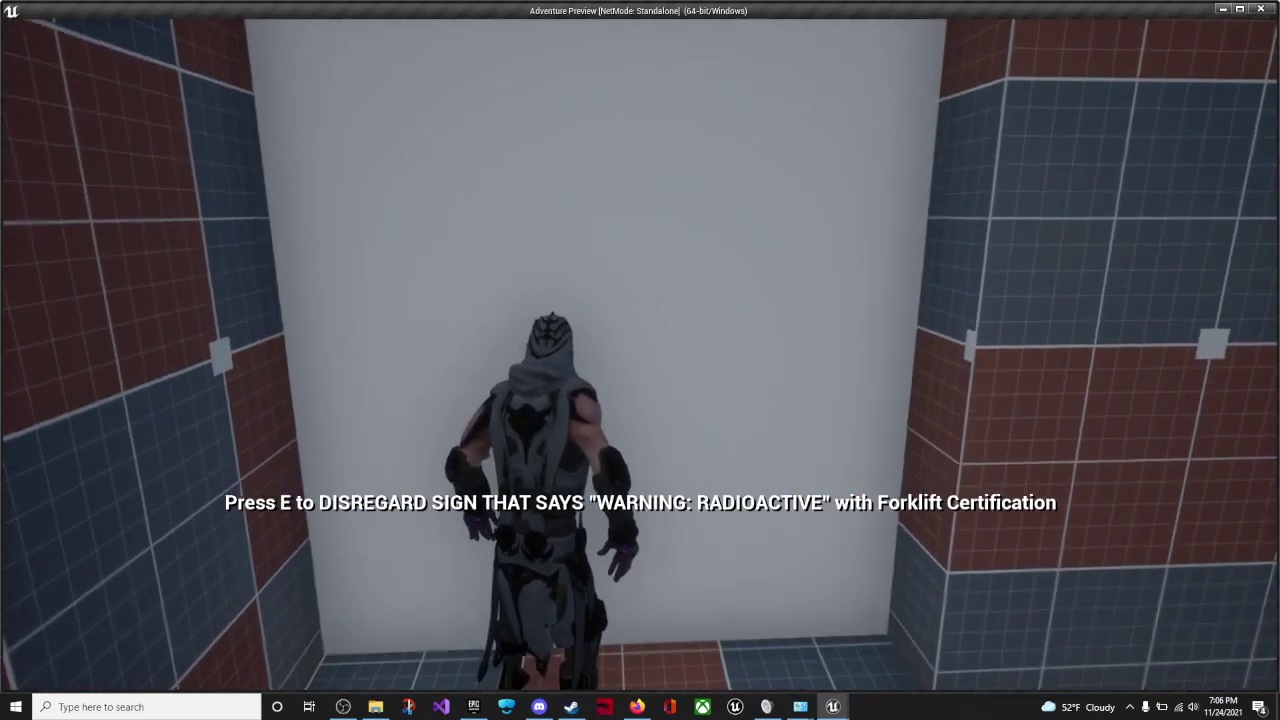
- Disregard the radioactive warning sign, collapse the grey blocks into the room, then step back
{"action": "key", "text": "e"}
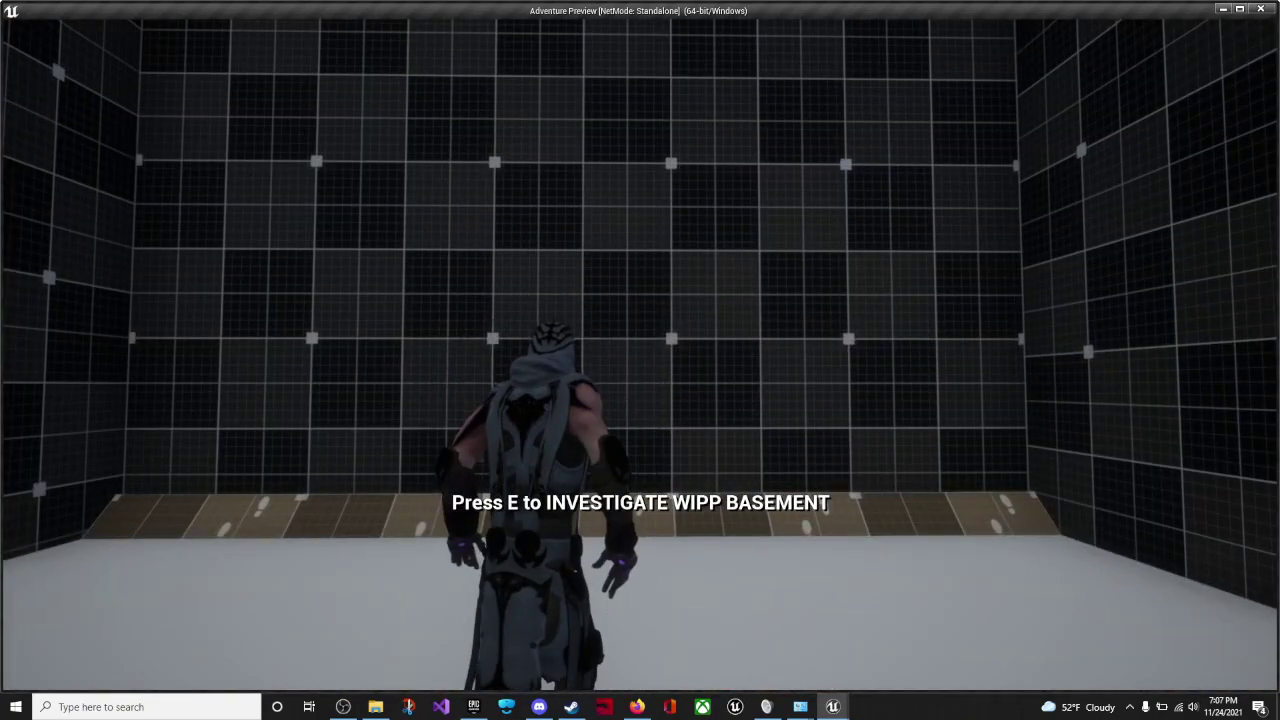
{"action": "key", "text": "e"}
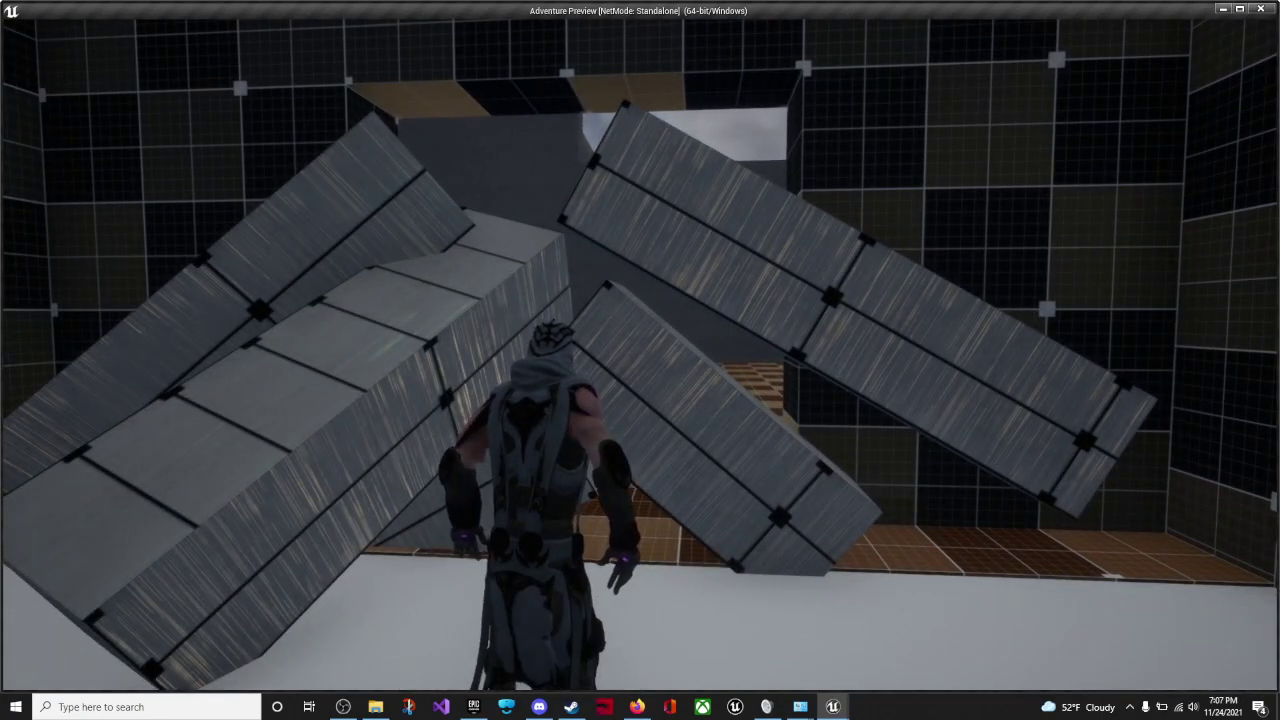
{"action": "key", "text": "s"}
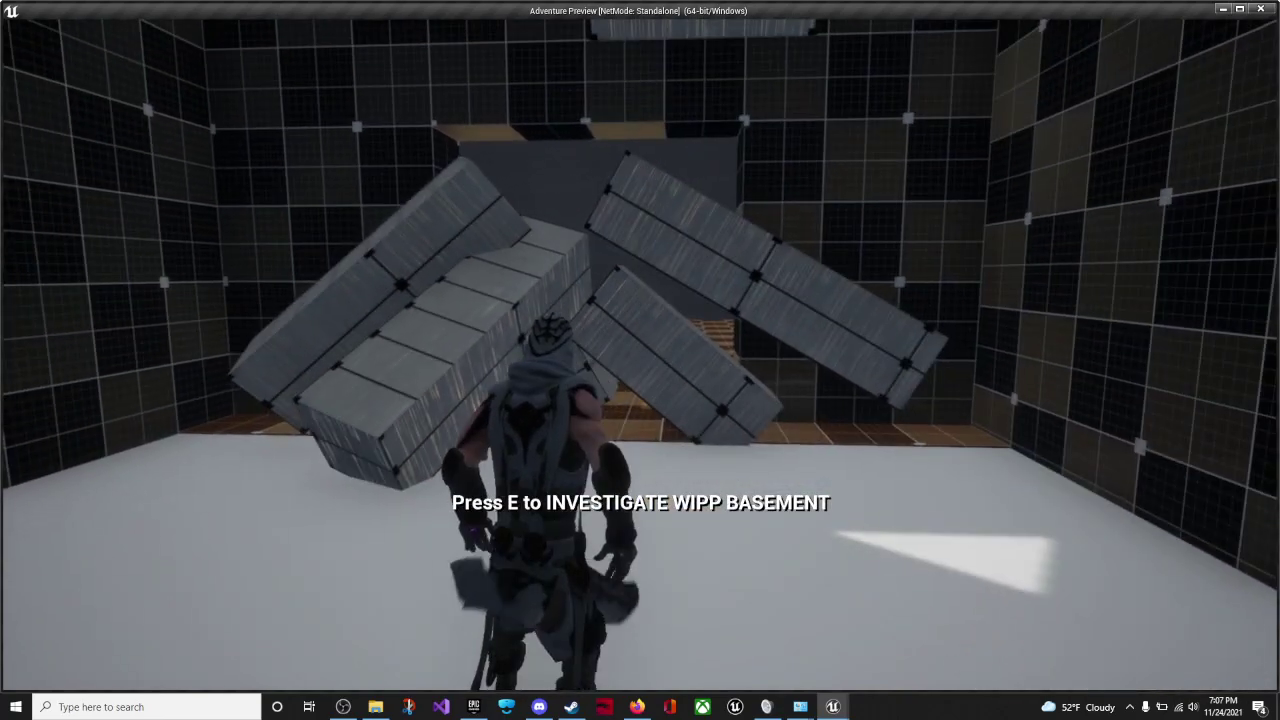
- Investigate the WIPP basement and run between the stacked blue barrels
{"action": "key", "text": "e"}
{"action": "key", "text": "w"}
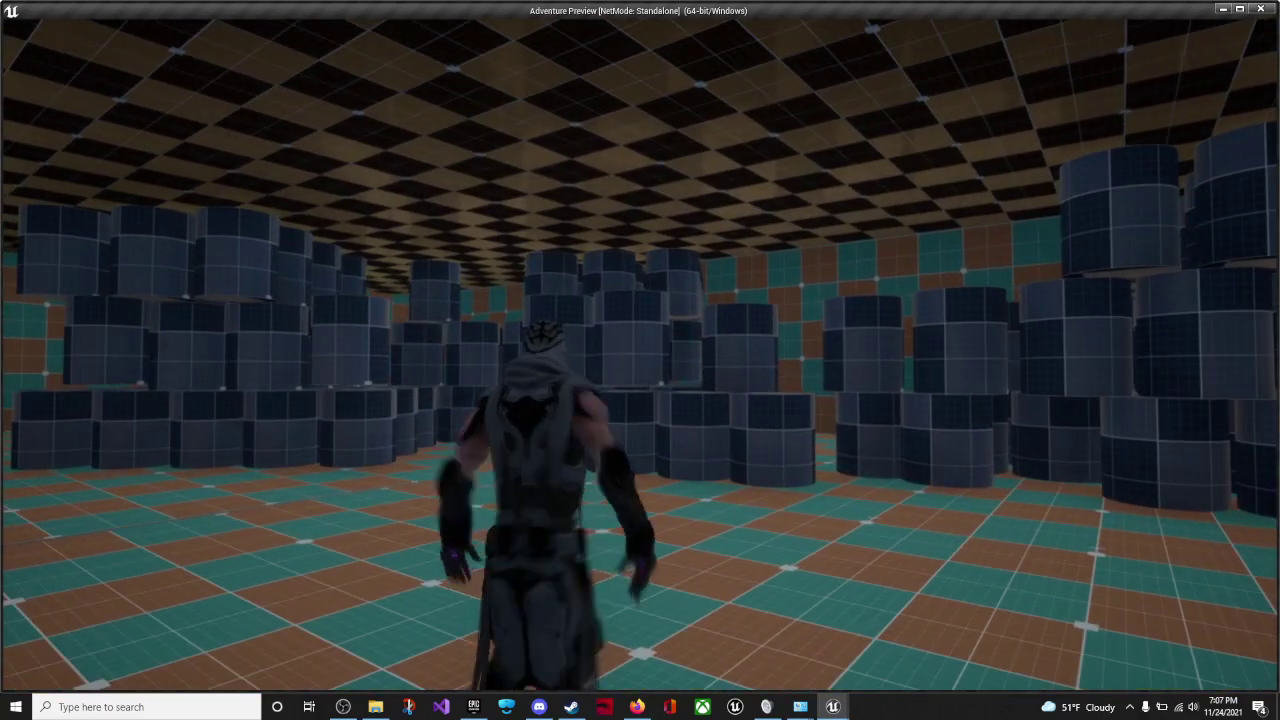
{"action": "key", "text": "w"}
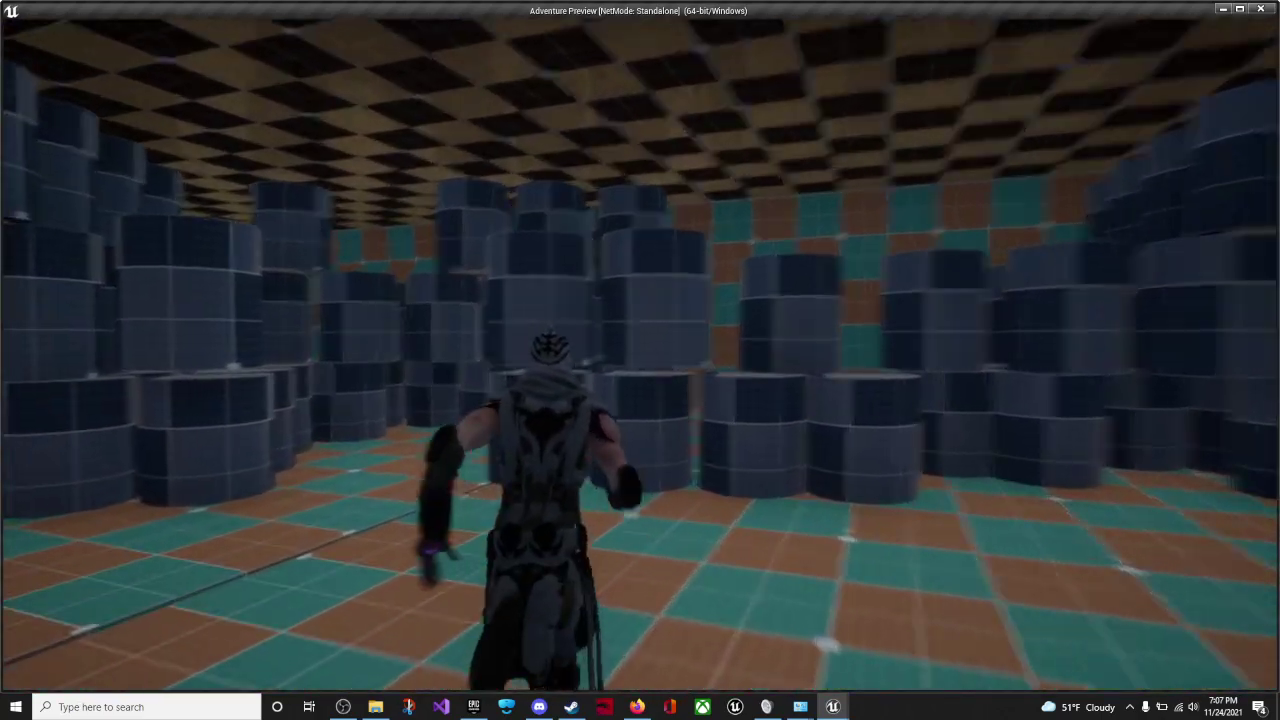